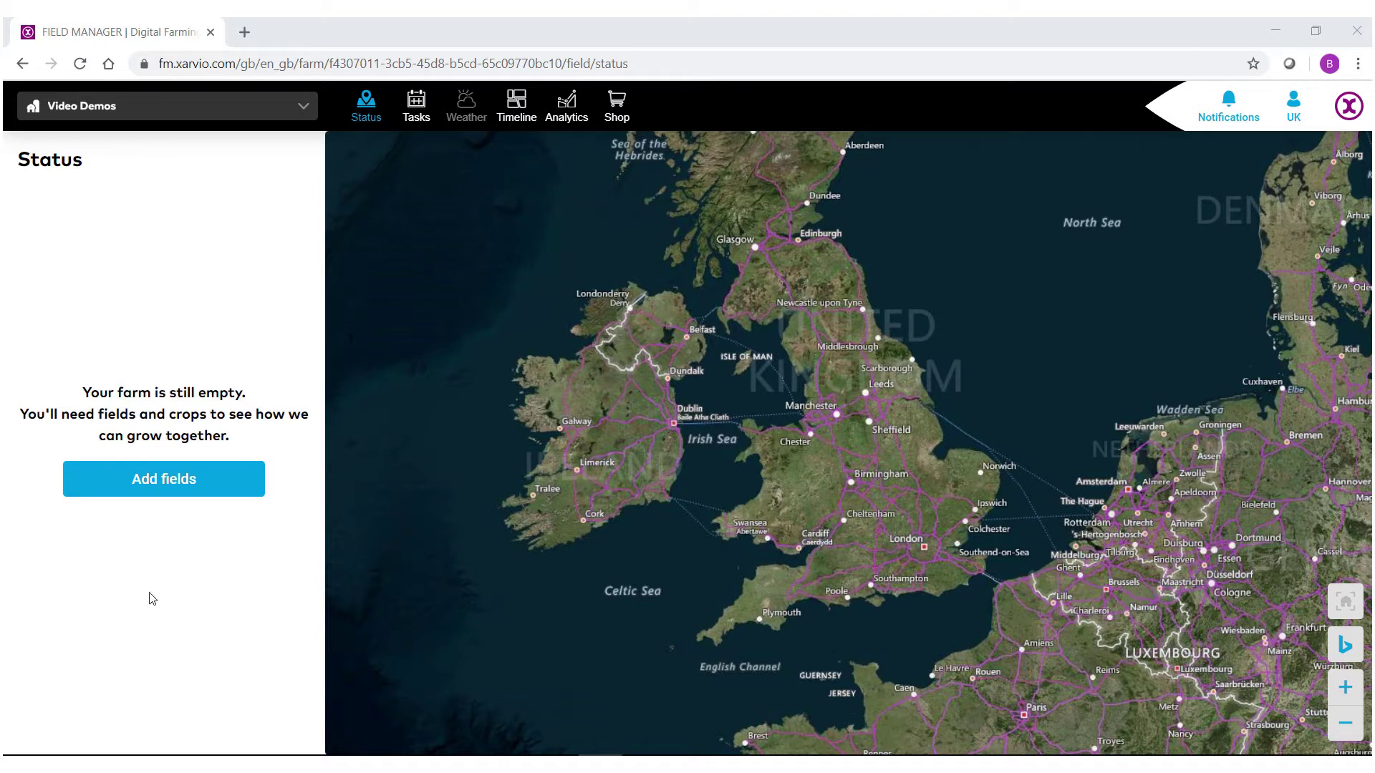
# Step: Start adding fields to the empty farm to bring up the four field-creation options
pyautogui.click(193, 488)
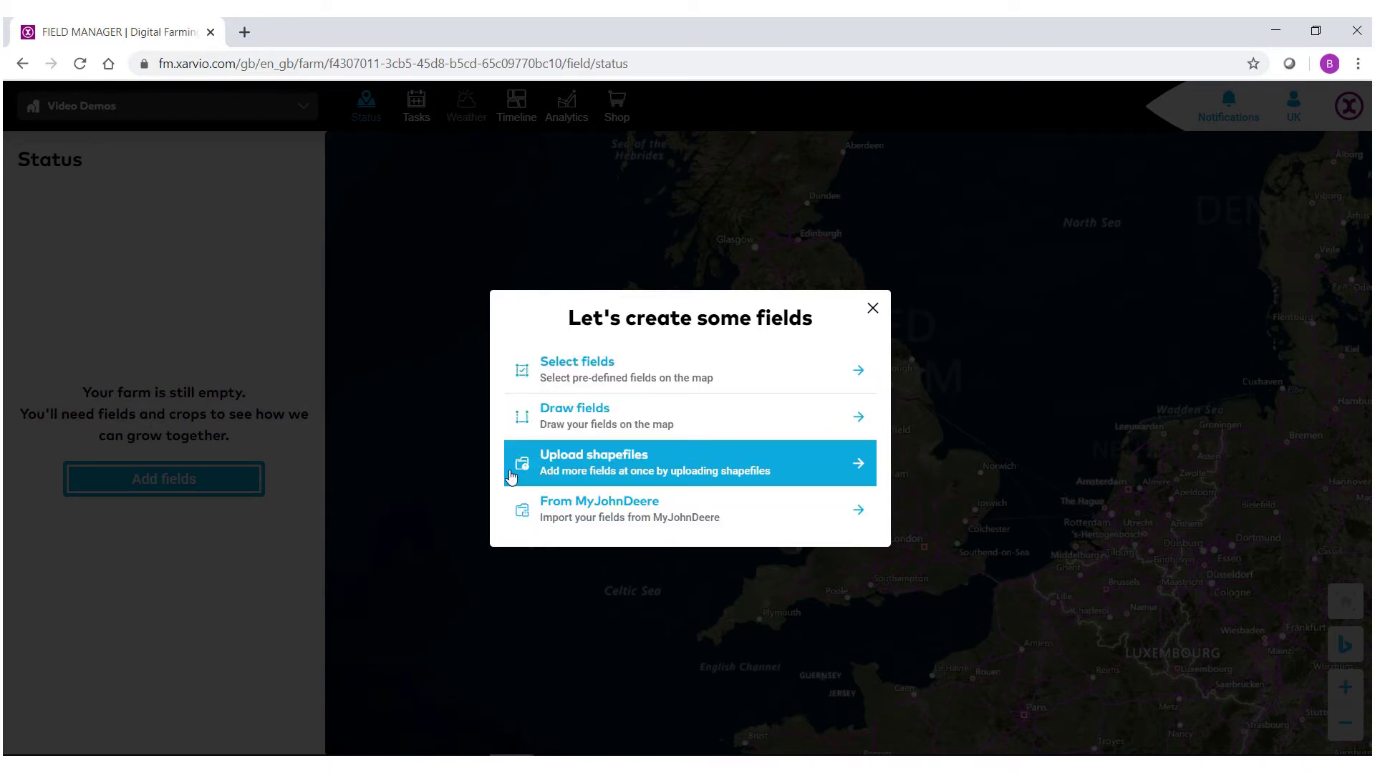
# Step: Choose Upload shapefiles and highlight the supported .shp, optional .dbf and .prj file types
pyautogui.click(669, 469)
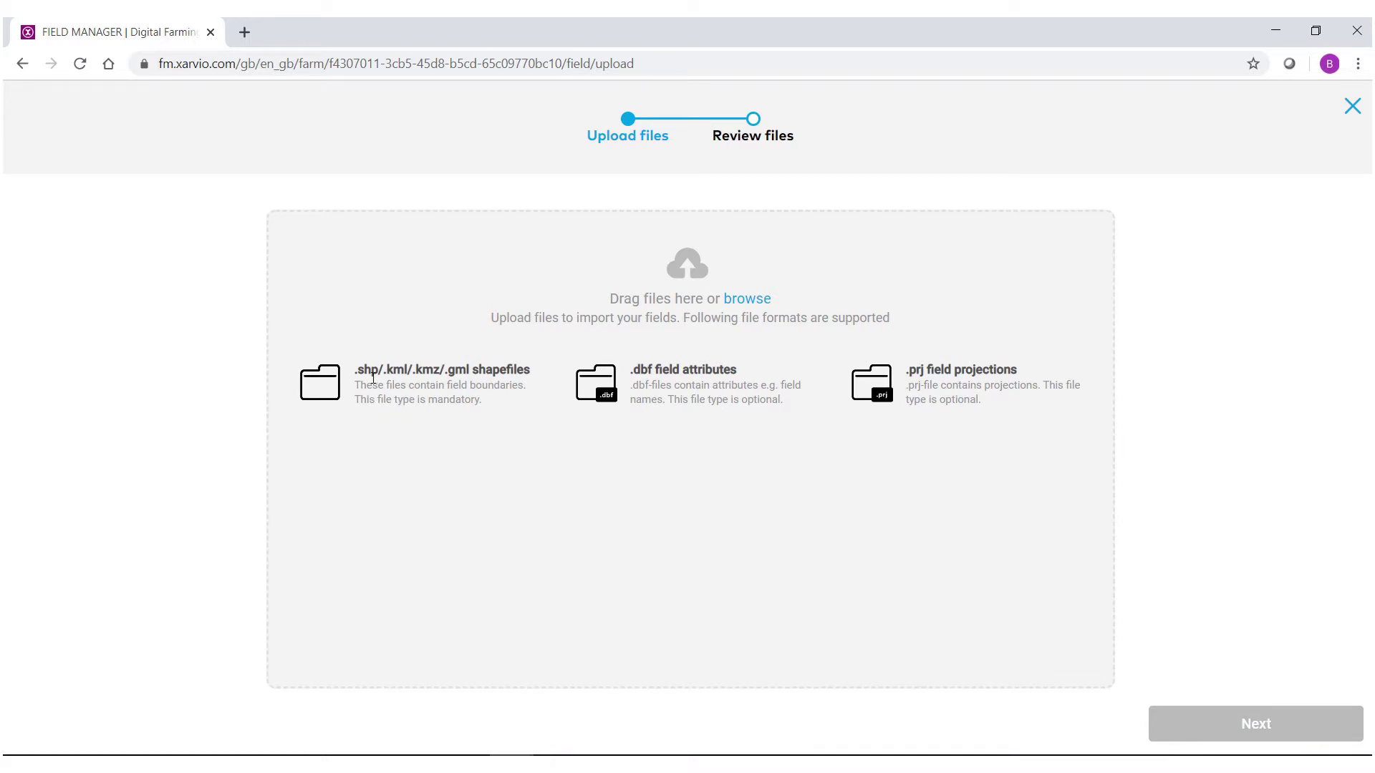
pyautogui.moveTo(367, 371); pyautogui.dragTo(354, 370)
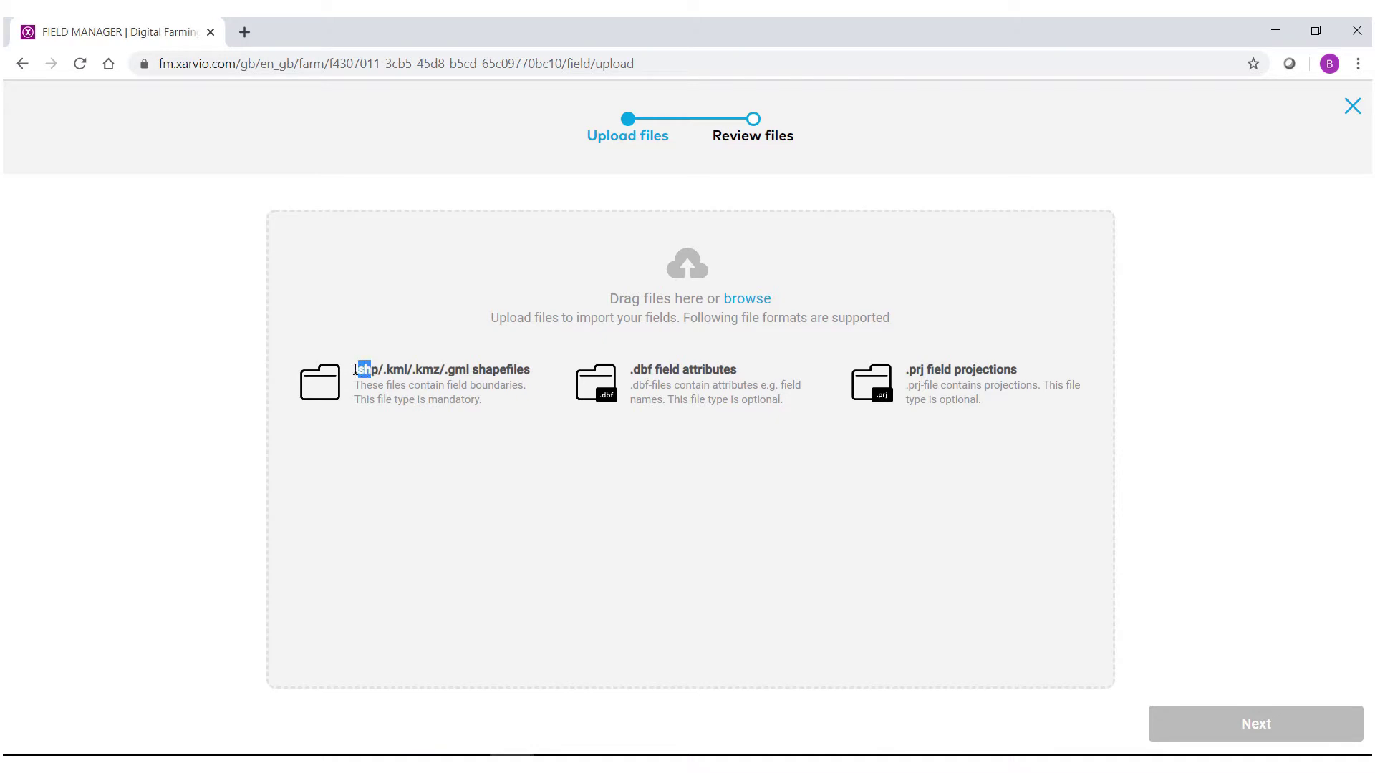
pyautogui.click(474, 414)
pyautogui.moveTo(652, 371); pyautogui.dragTo(625, 378)
pyautogui.click(928, 427)
pyautogui.doubleClick(911, 371)
pyautogui.click(660, 514)
# Step: Drag schlag_pi2540071_32632 .shp, .prj and .dbf from the border Shapefiles folder into the upload area
pyautogui.moveTo(289, 765)
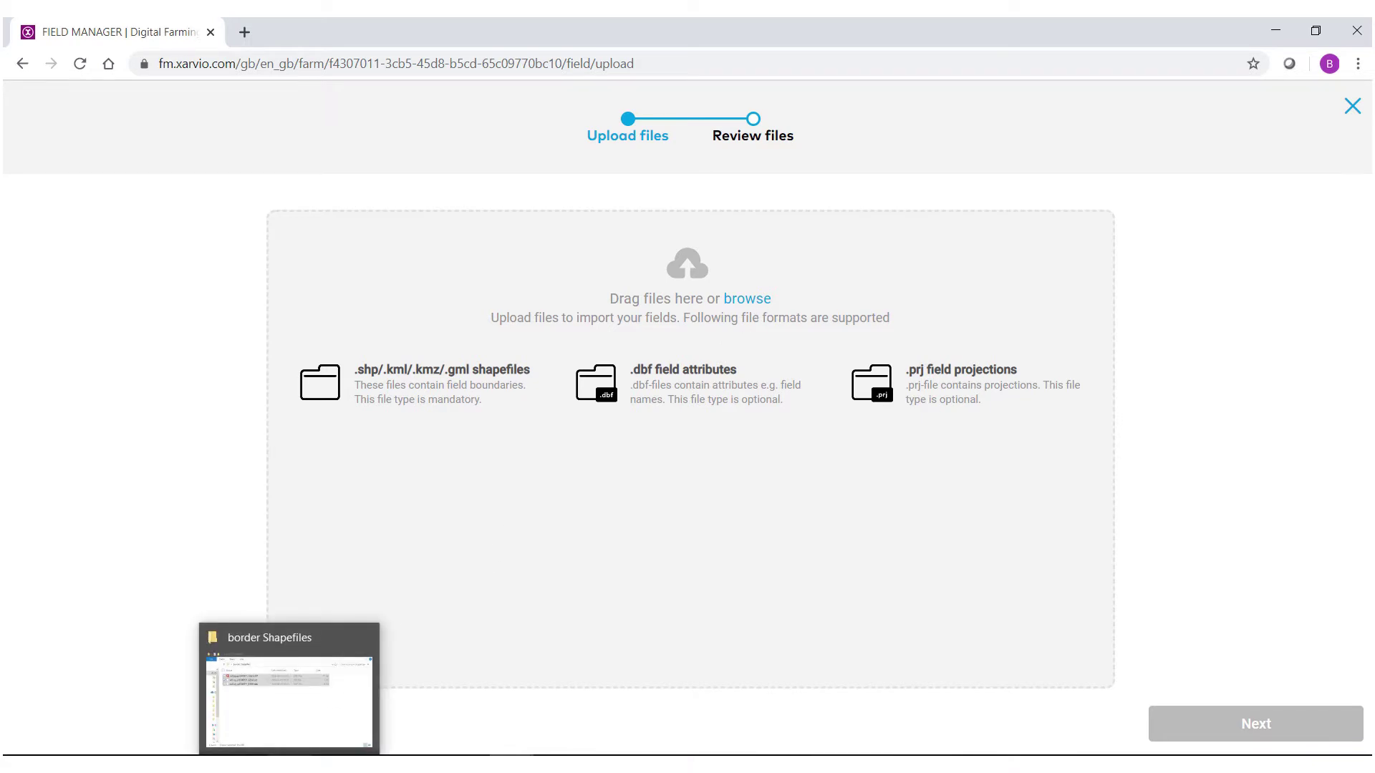
pyautogui.click(289, 702)
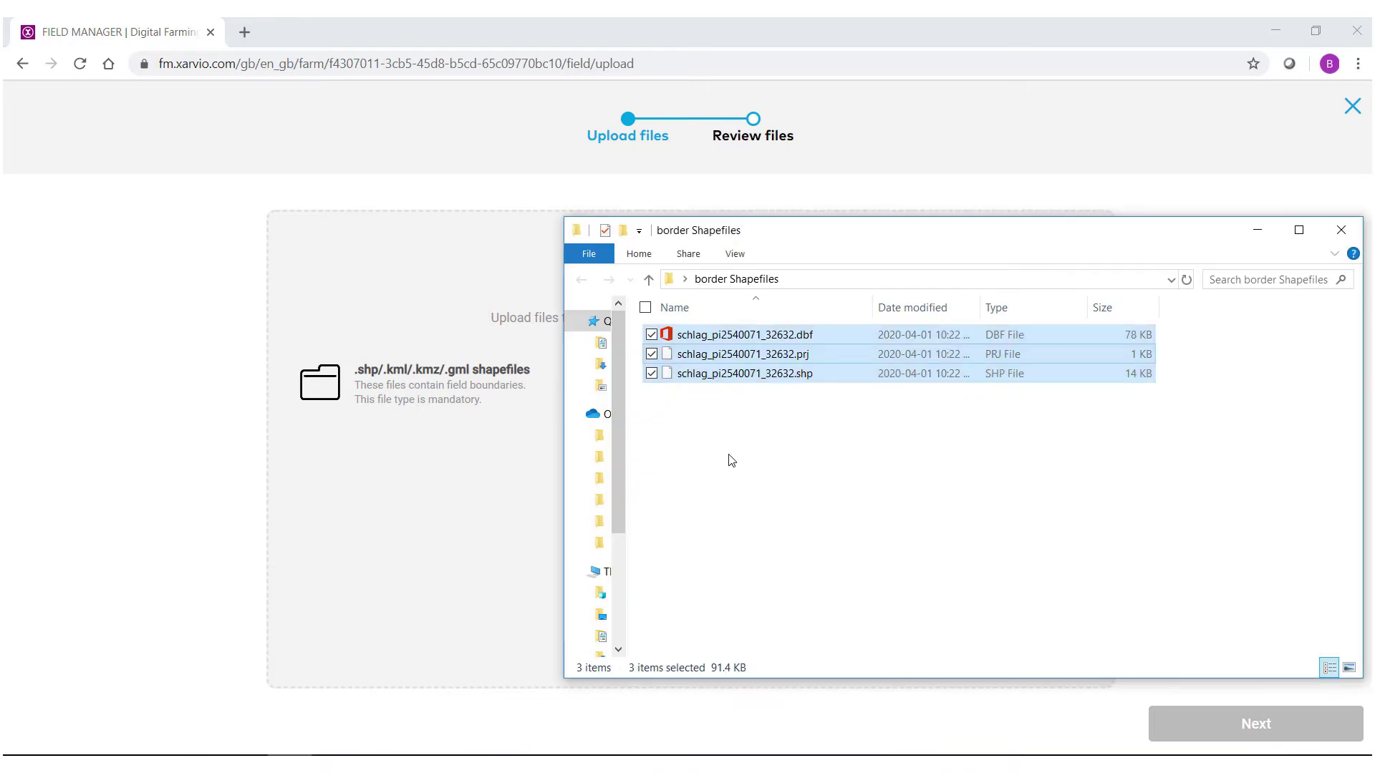
pyautogui.click(731, 399)
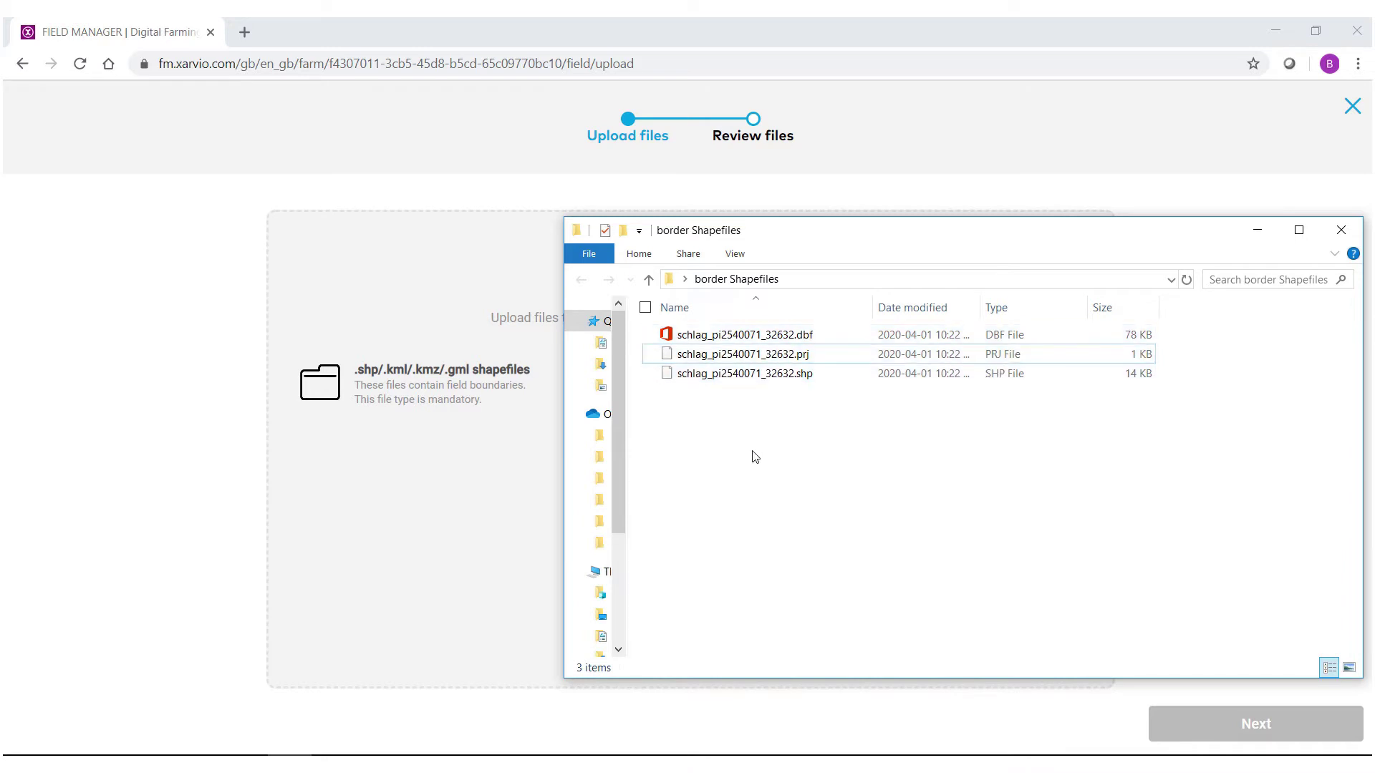
pyautogui.moveTo(758, 398); pyautogui.dragTo(388, 474)
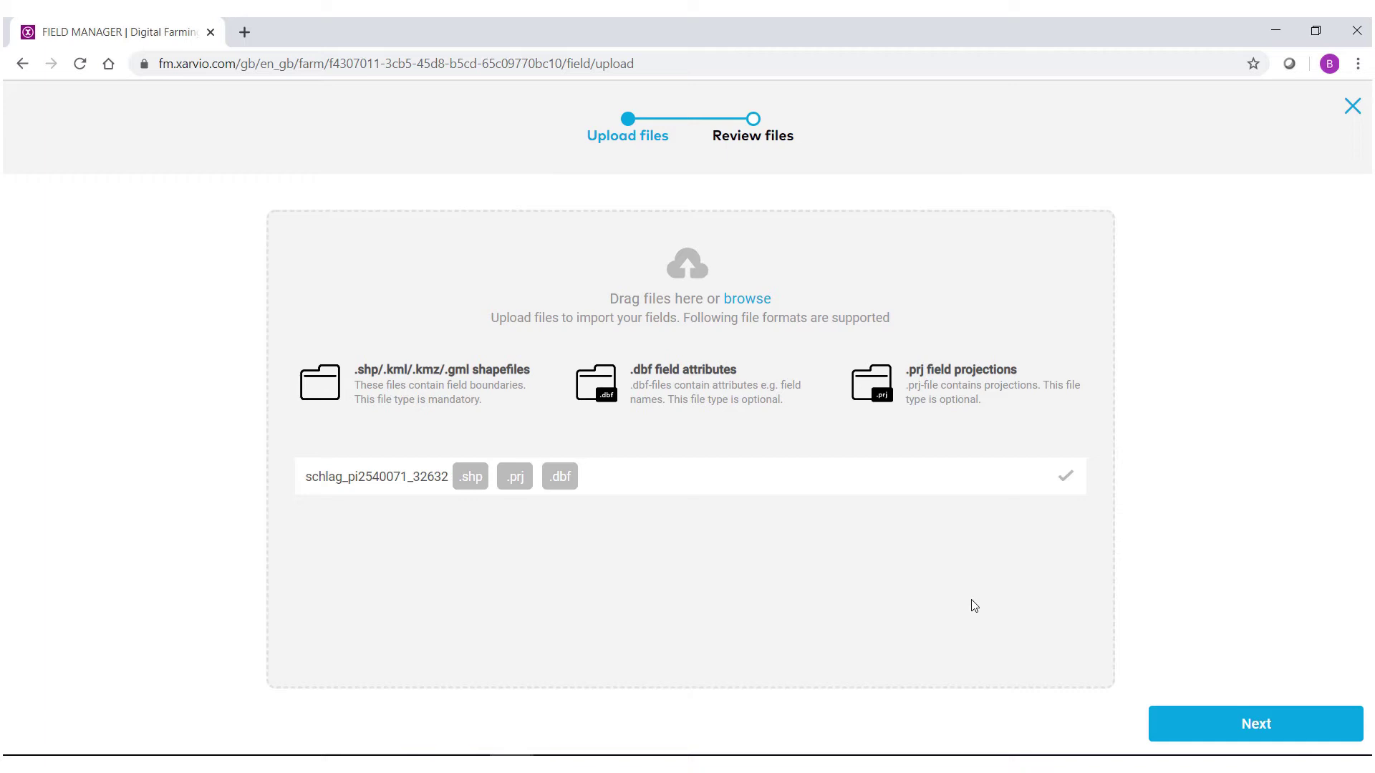
# Step: Continue to the review of 59 fields totalling 113.3 ha and dismiss the import report
pyautogui.click(1266, 731)
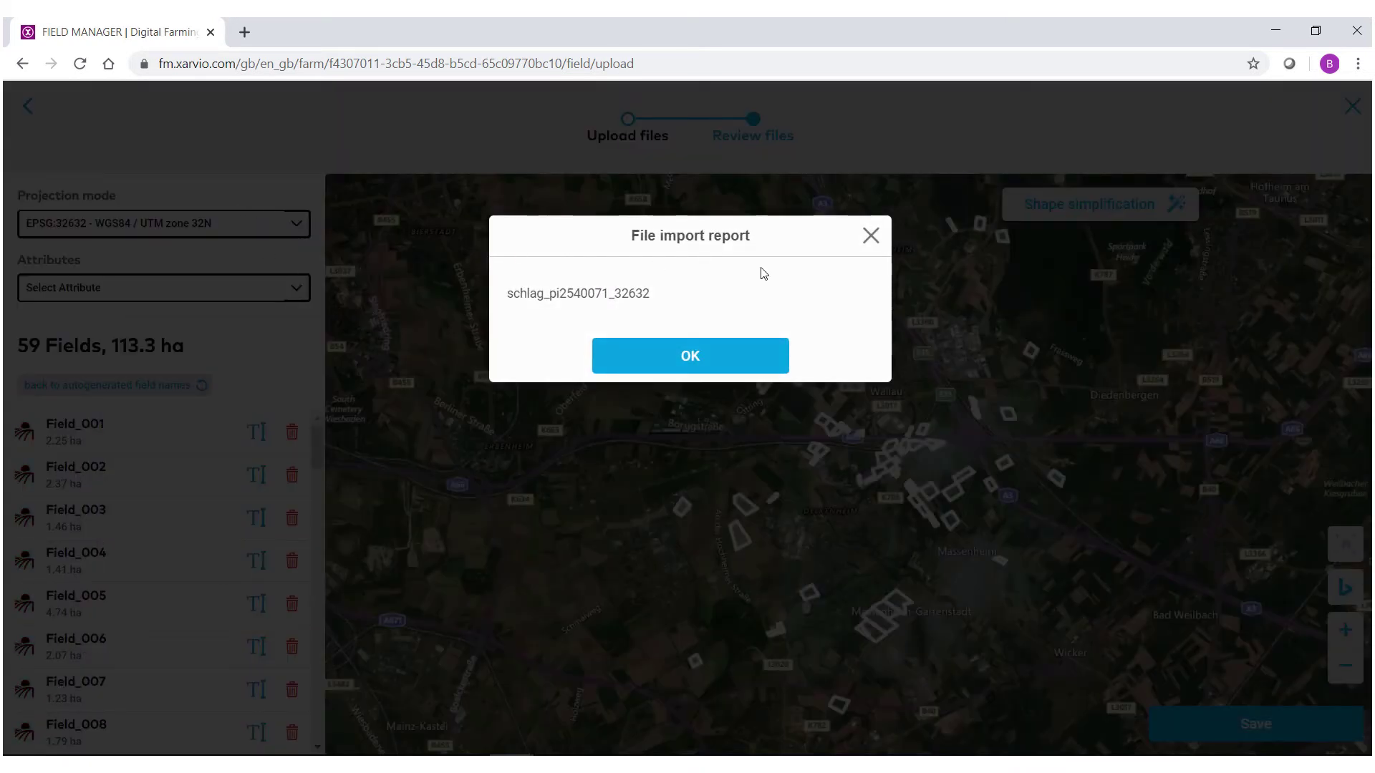
pyautogui.click(734, 366)
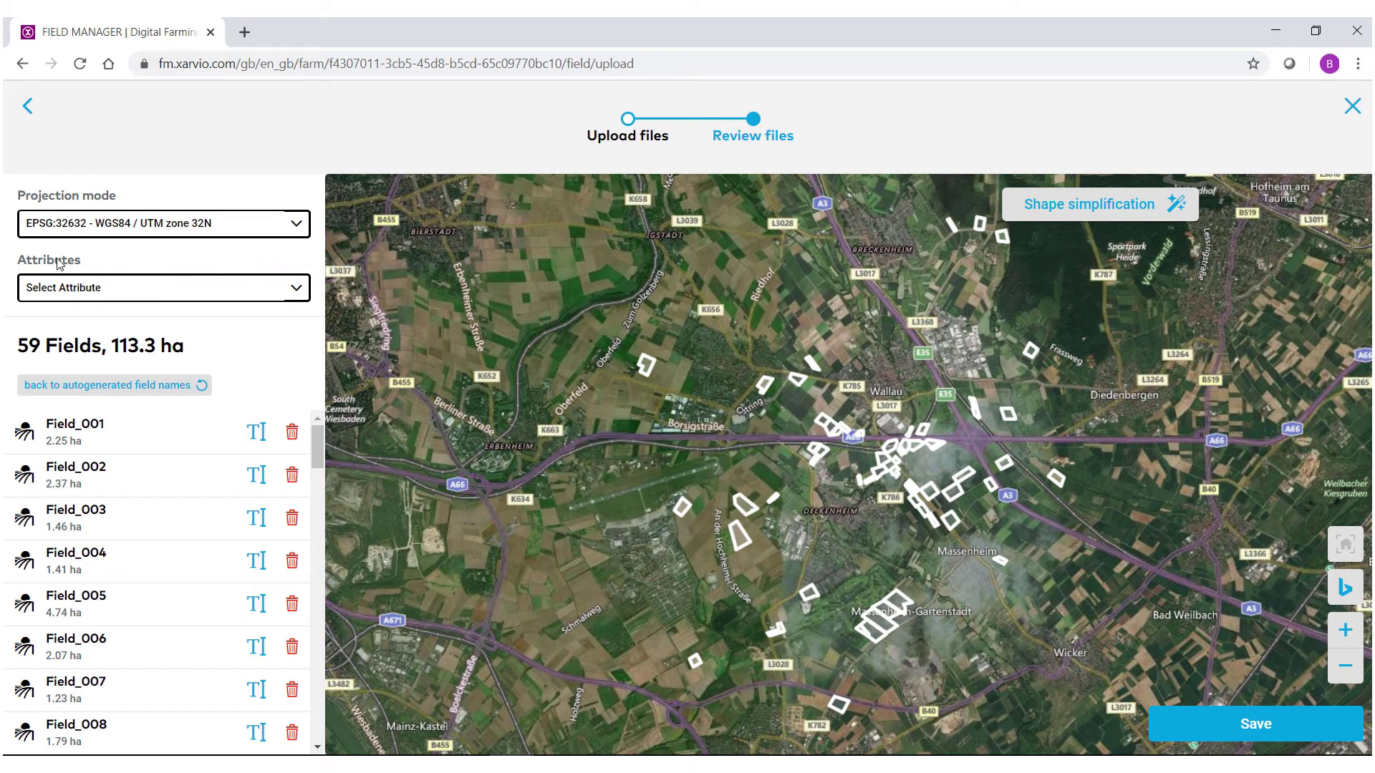
# Step: Name the 59 fields after the NUTZUNG attribute, e.g. Winterraps, Sommergerste, Winterweizen
pyautogui.click(296, 287)
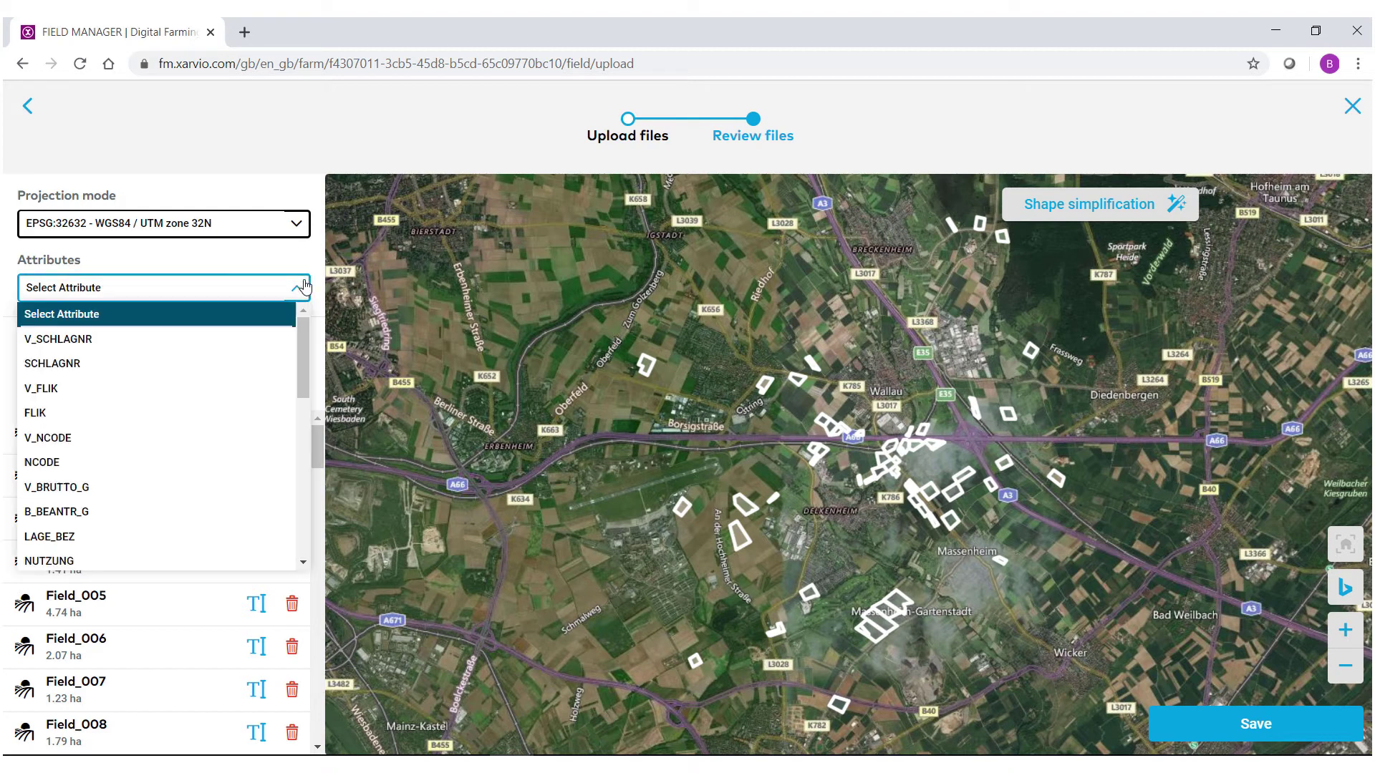
pyautogui.click(65, 562)
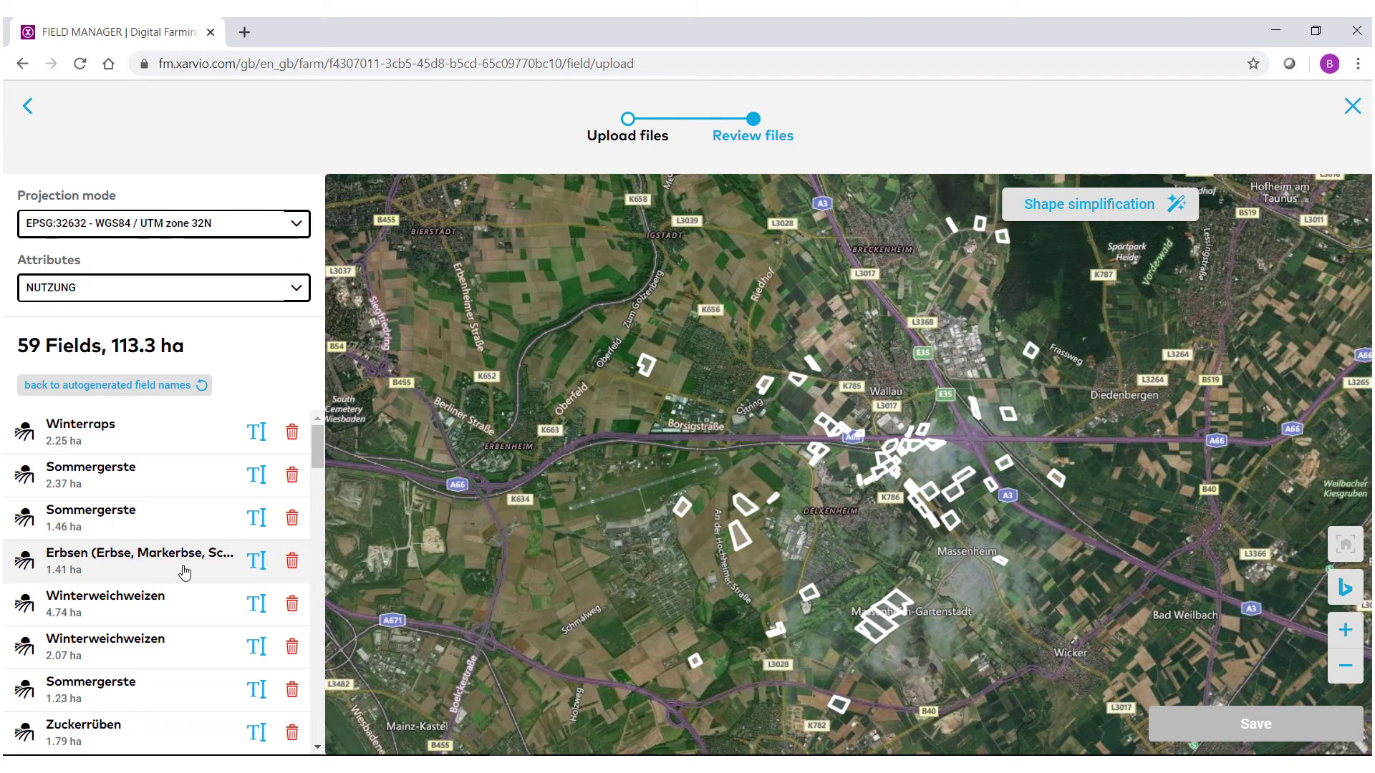
# Step: Rename the 1.41 ha pea field to 'Erbsen' by deleting its bracketed variety list
pyautogui.click(257, 569)
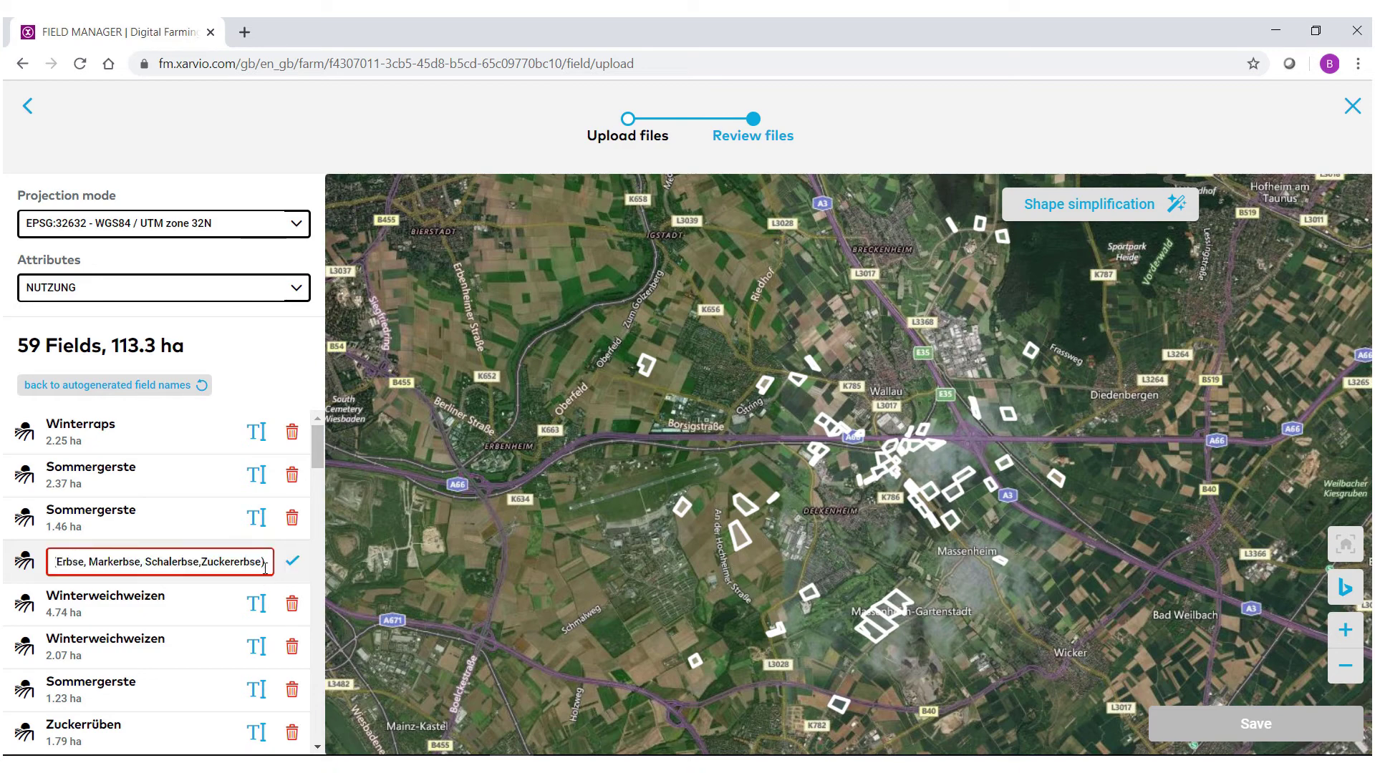
pyautogui.moveTo(244, 563); pyautogui.dragTo(90, 565)
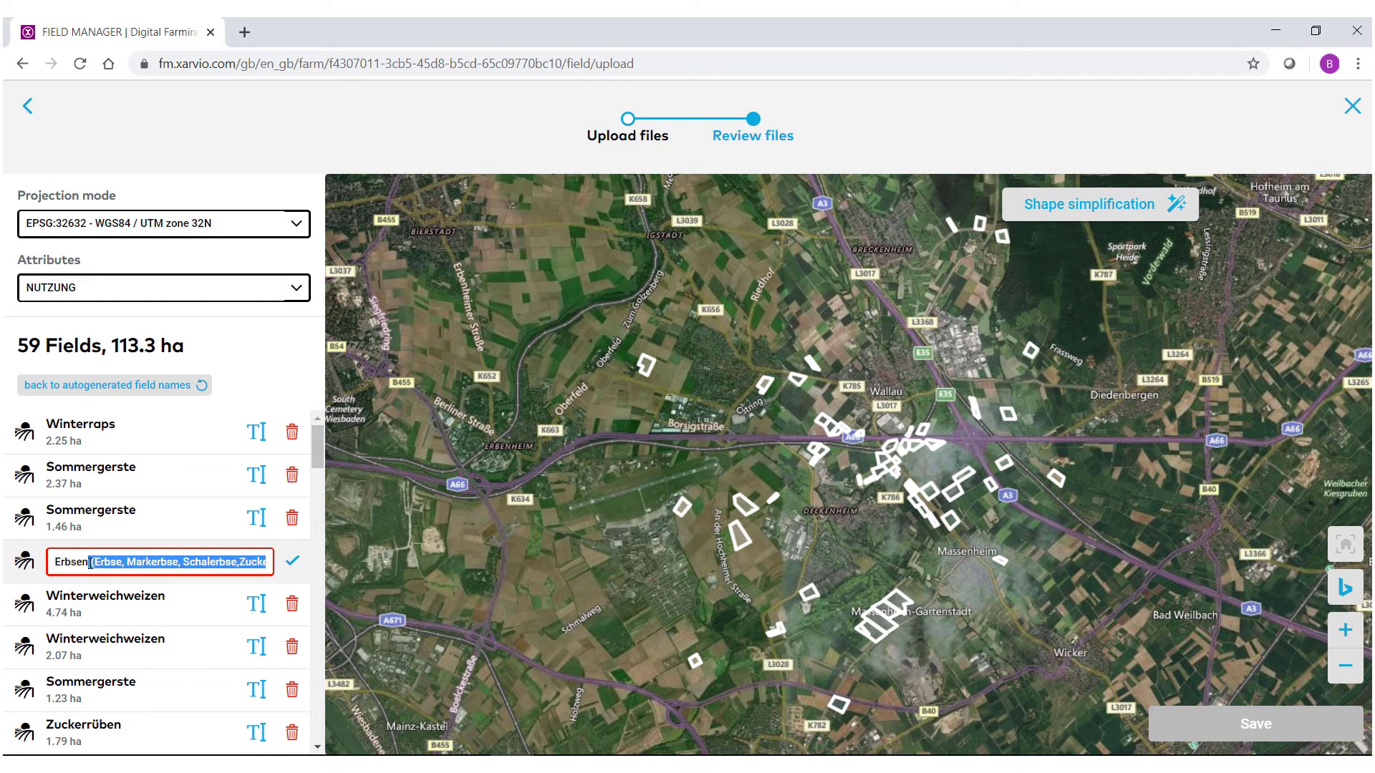
pyautogui.press('BackSpace')
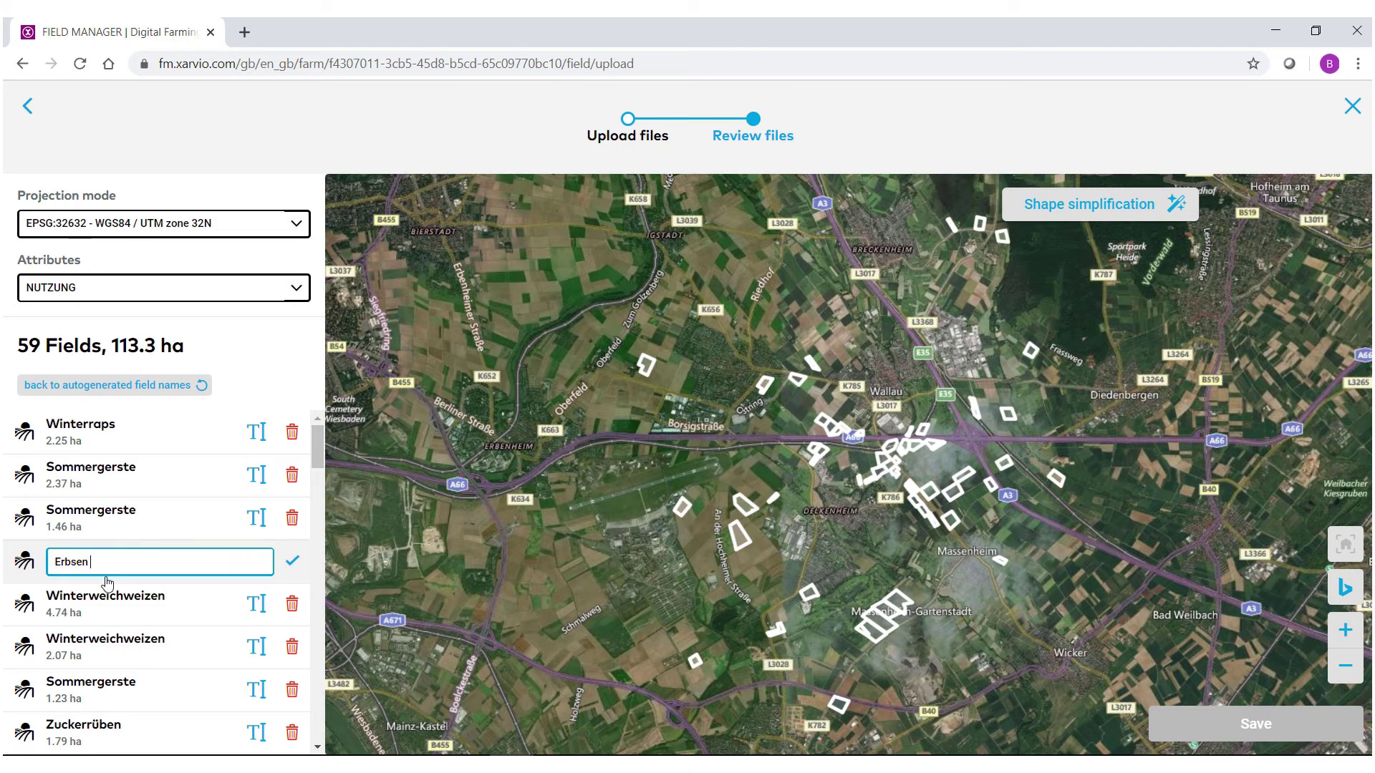
pyautogui.click(292, 562)
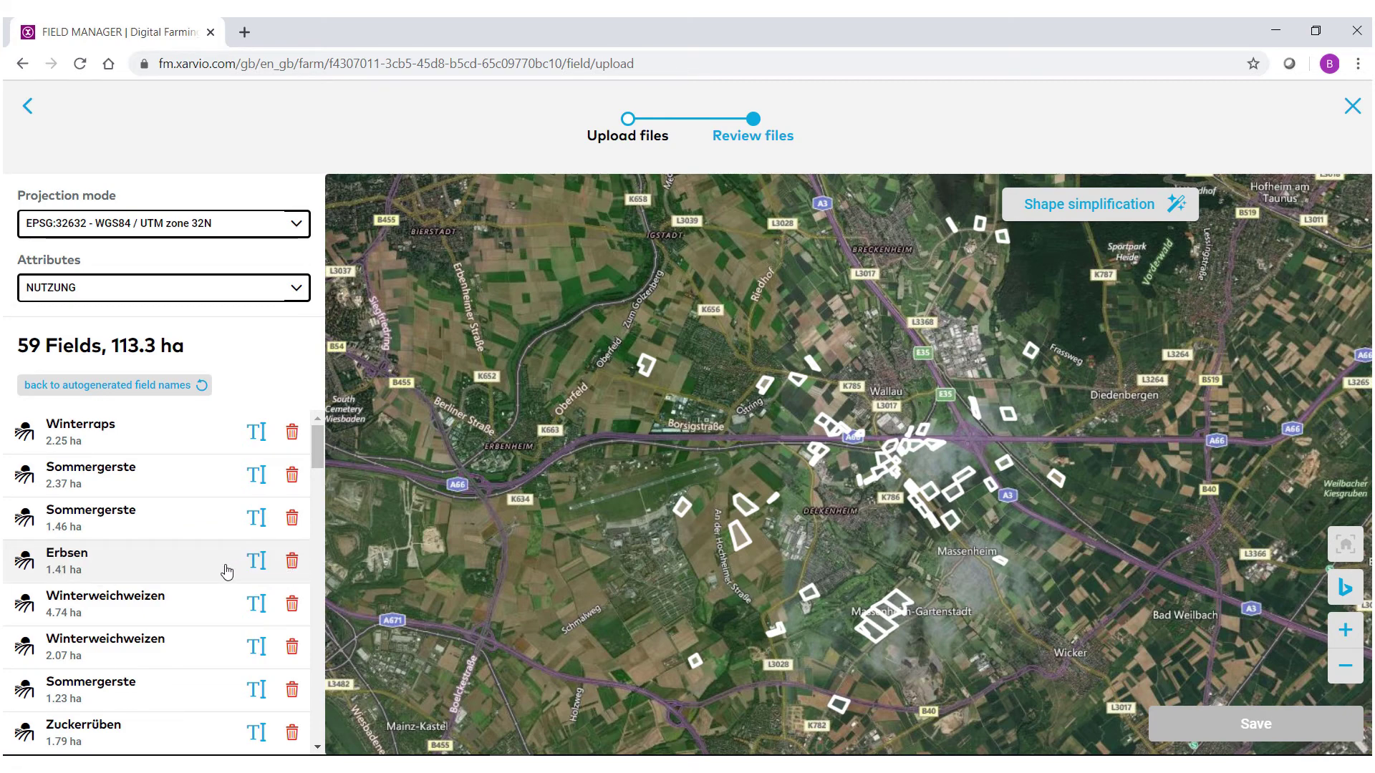
# Step: Delete the 1.00 ha, 0.96 ha and 0.72 ha Erbsen fields, leaving 56 fields
pyautogui.scroll(-5, 226, 570)
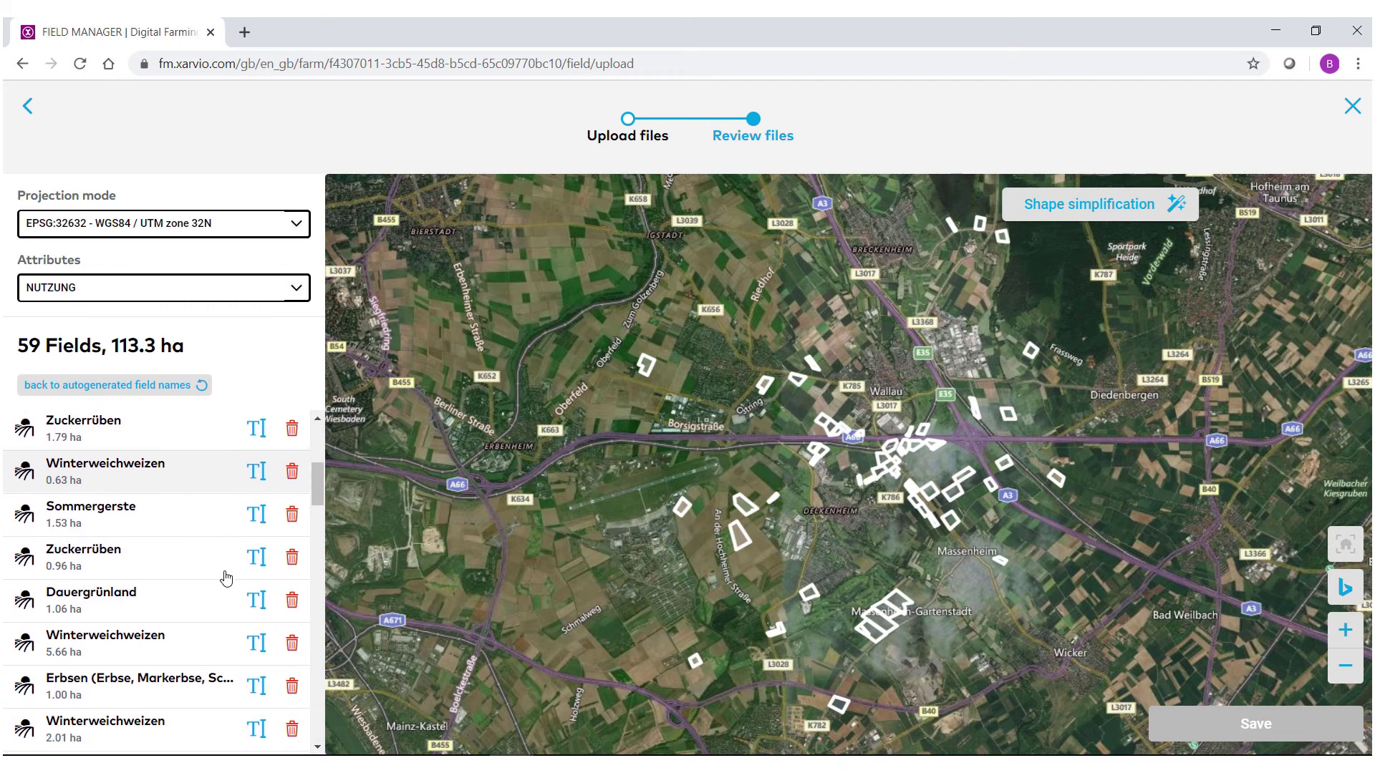
pyautogui.scroll(-1, 227, 577)
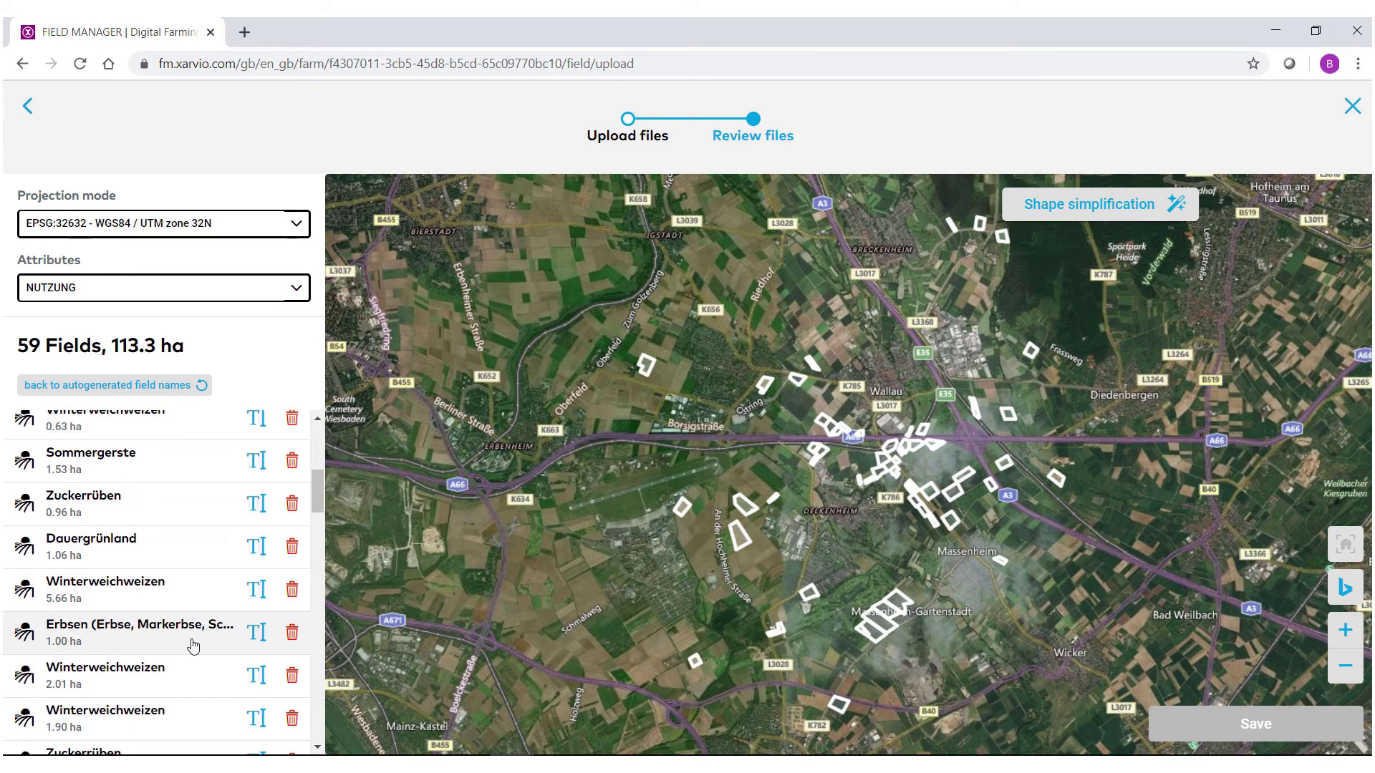
pyautogui.click(292, 635)
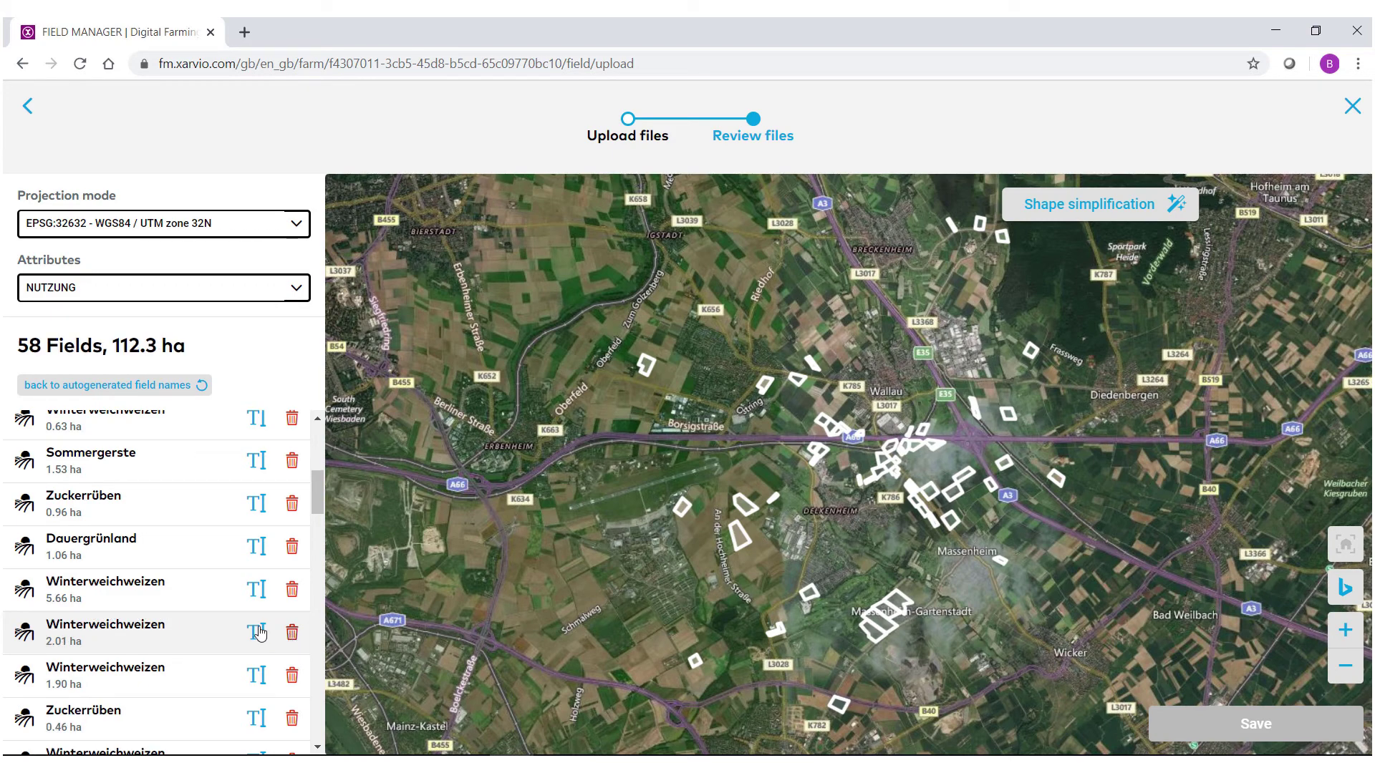
pyautogui.scroll(-5, 259, 632)
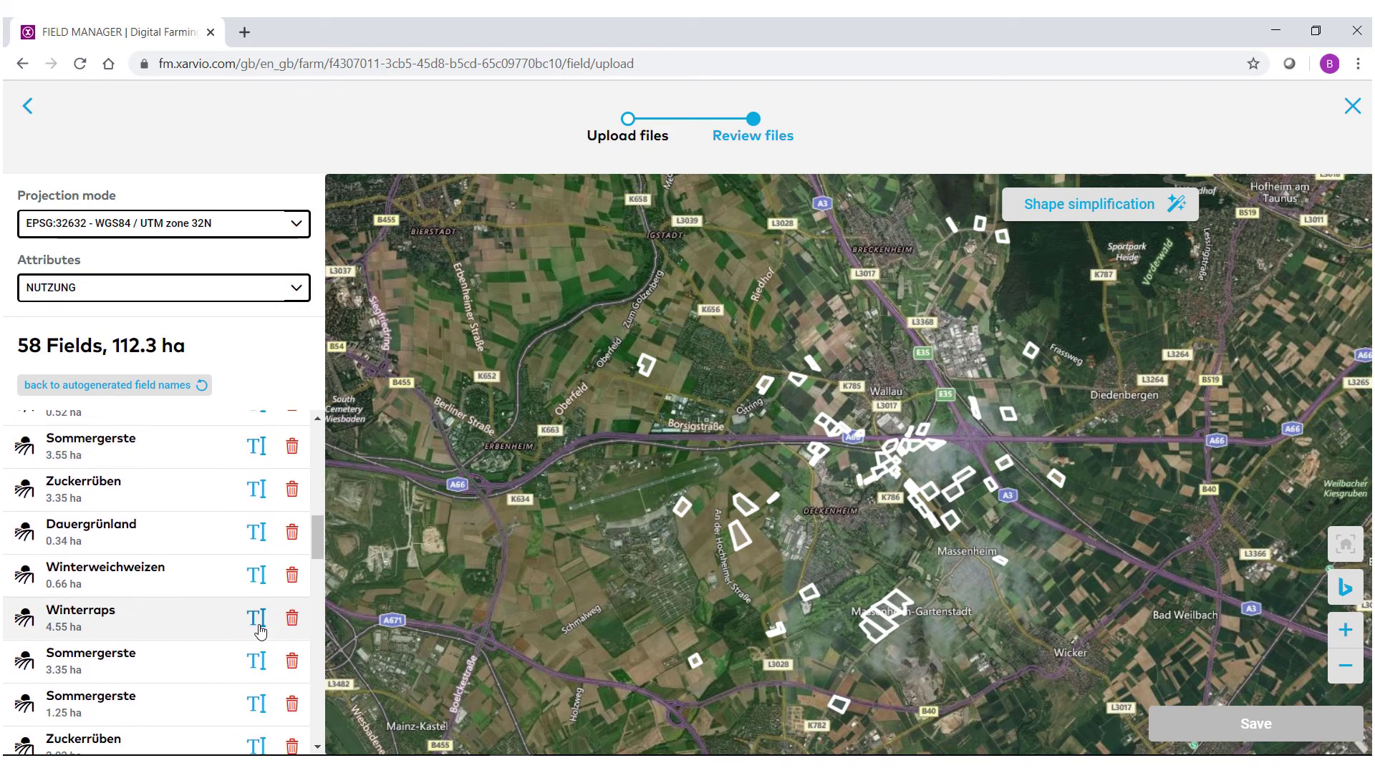
pyautogui.scroll(-8, 260, 632)
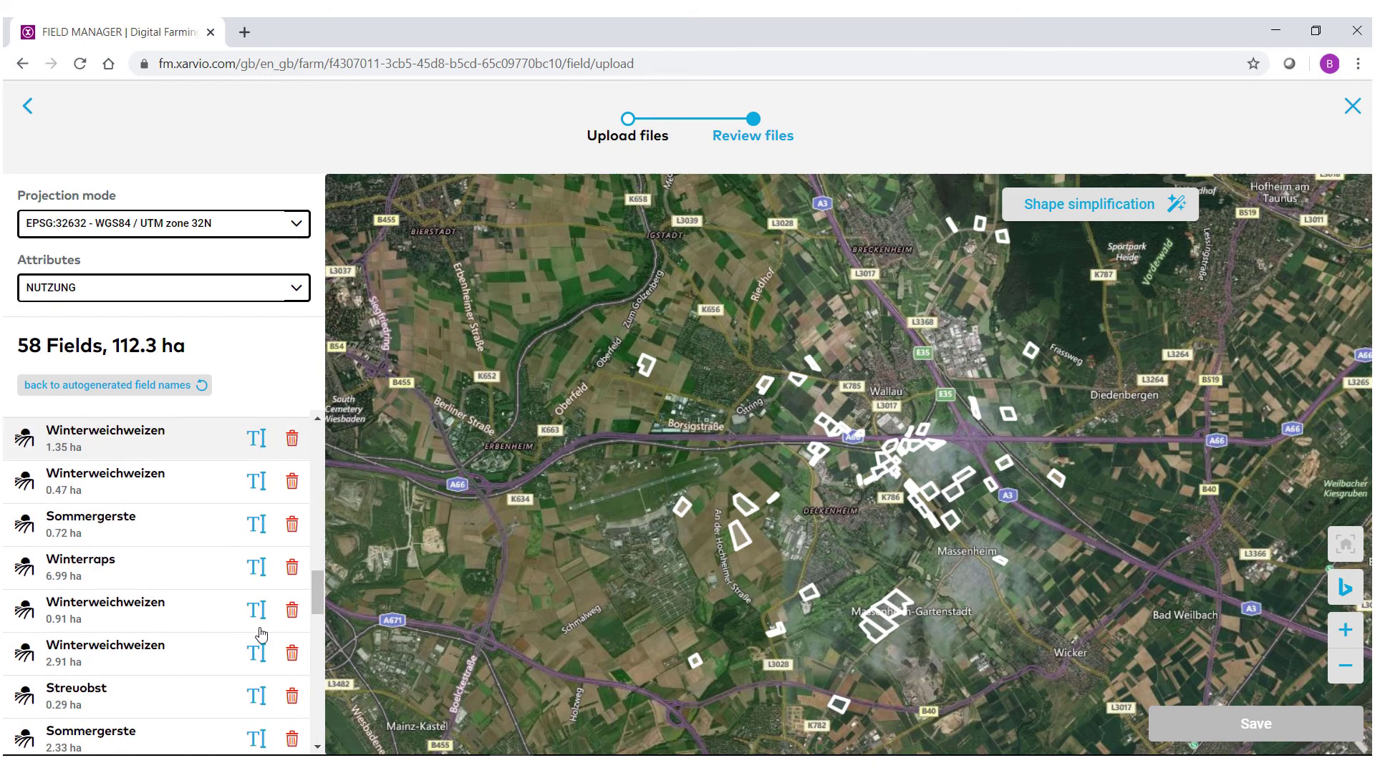
pyautogui.scroll(-5, 261, 634)
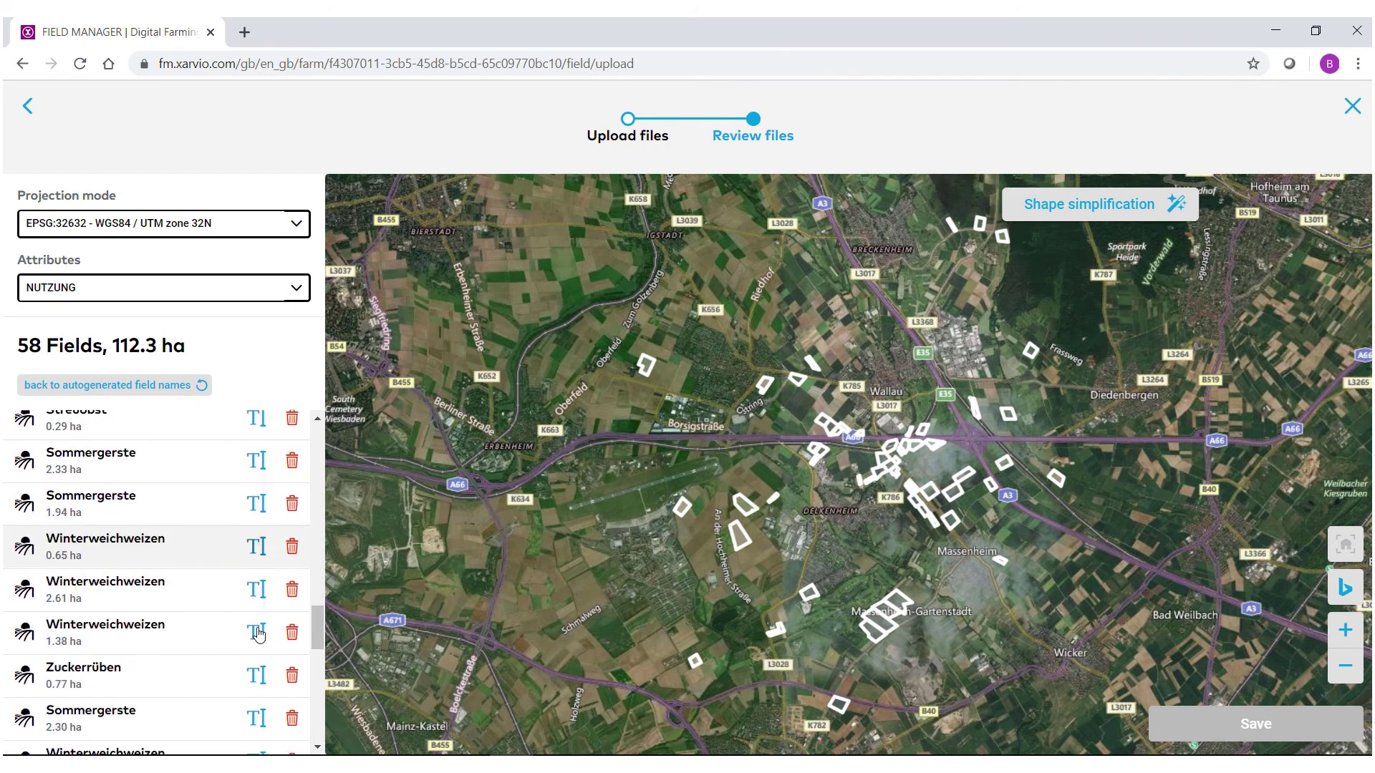
pyautogui.scroll(-2, 259, 632)
pyautogui.scroll(-3, 244, 629)
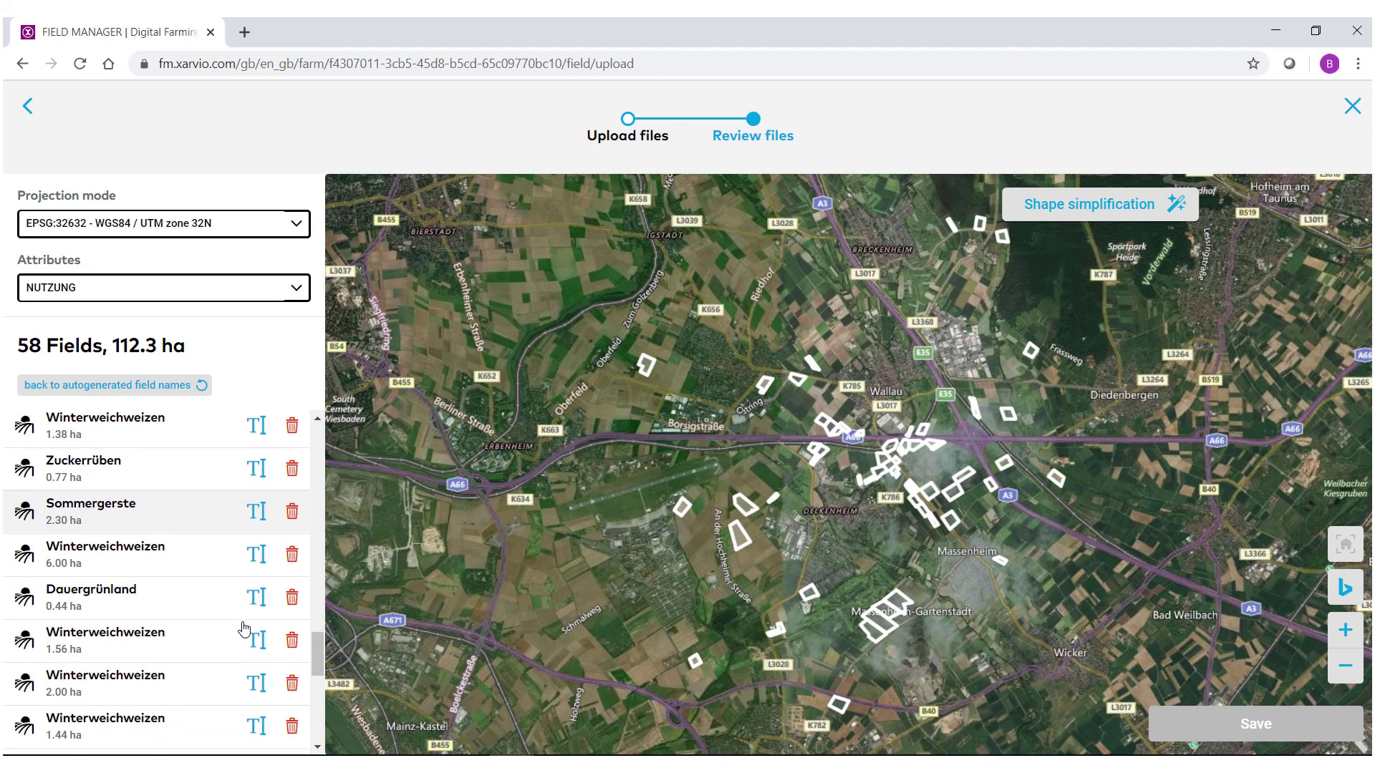
pyautogui.scroll(-5, 244, 629)
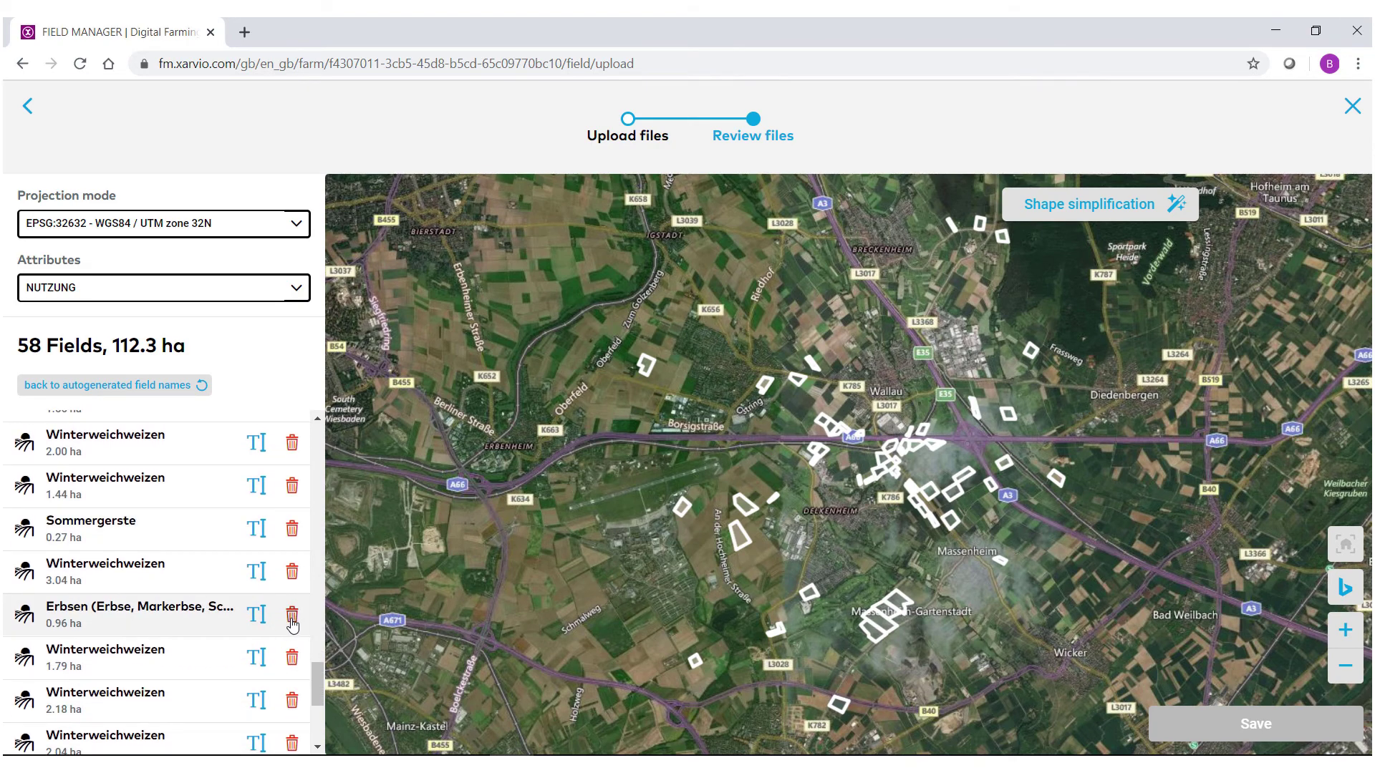
pyautogui.click(292, 615)
pyautogui.scroll(-5, 292, 609)
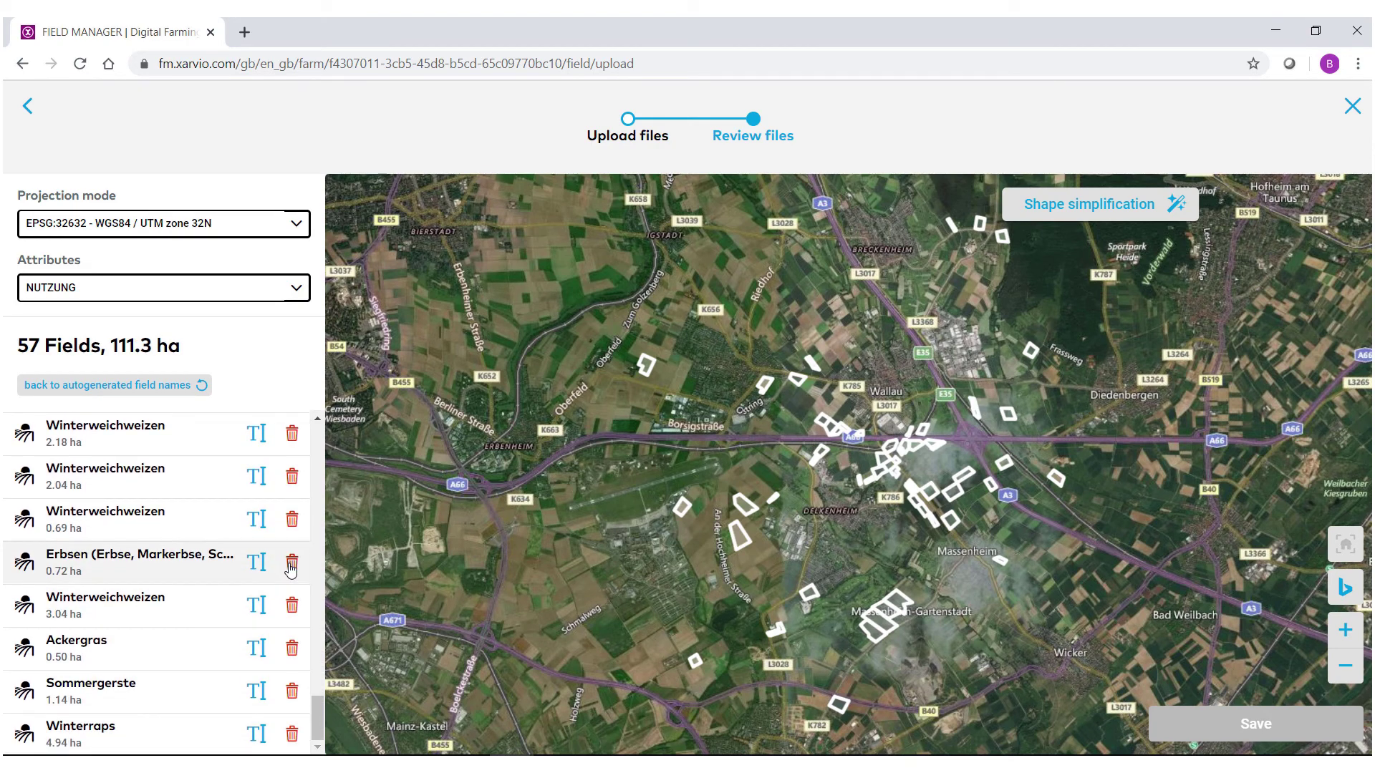
pyautogui.click(292, 565)
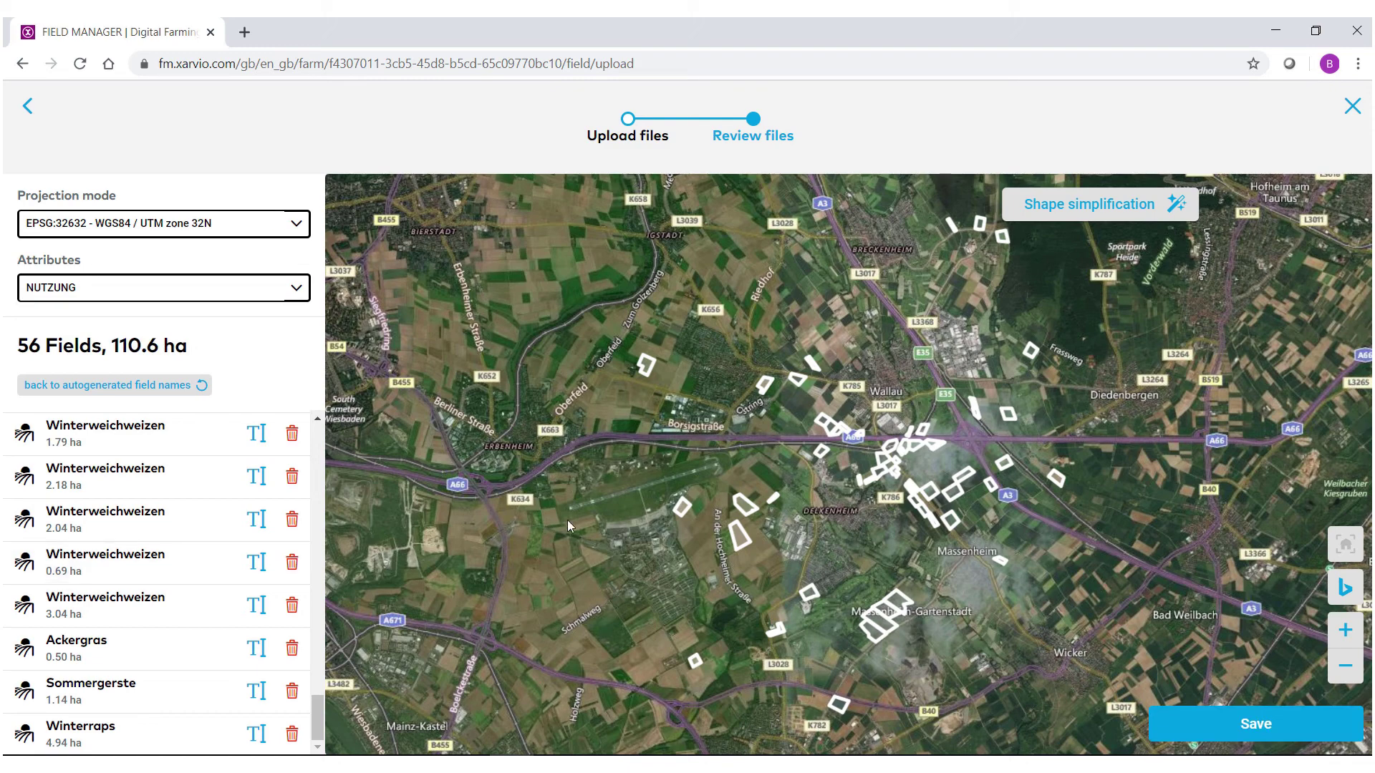
# Step: Save the 56 reviewed fields, totalling 110.6 ha, to the farm
pyautogui.click(1242, 726)
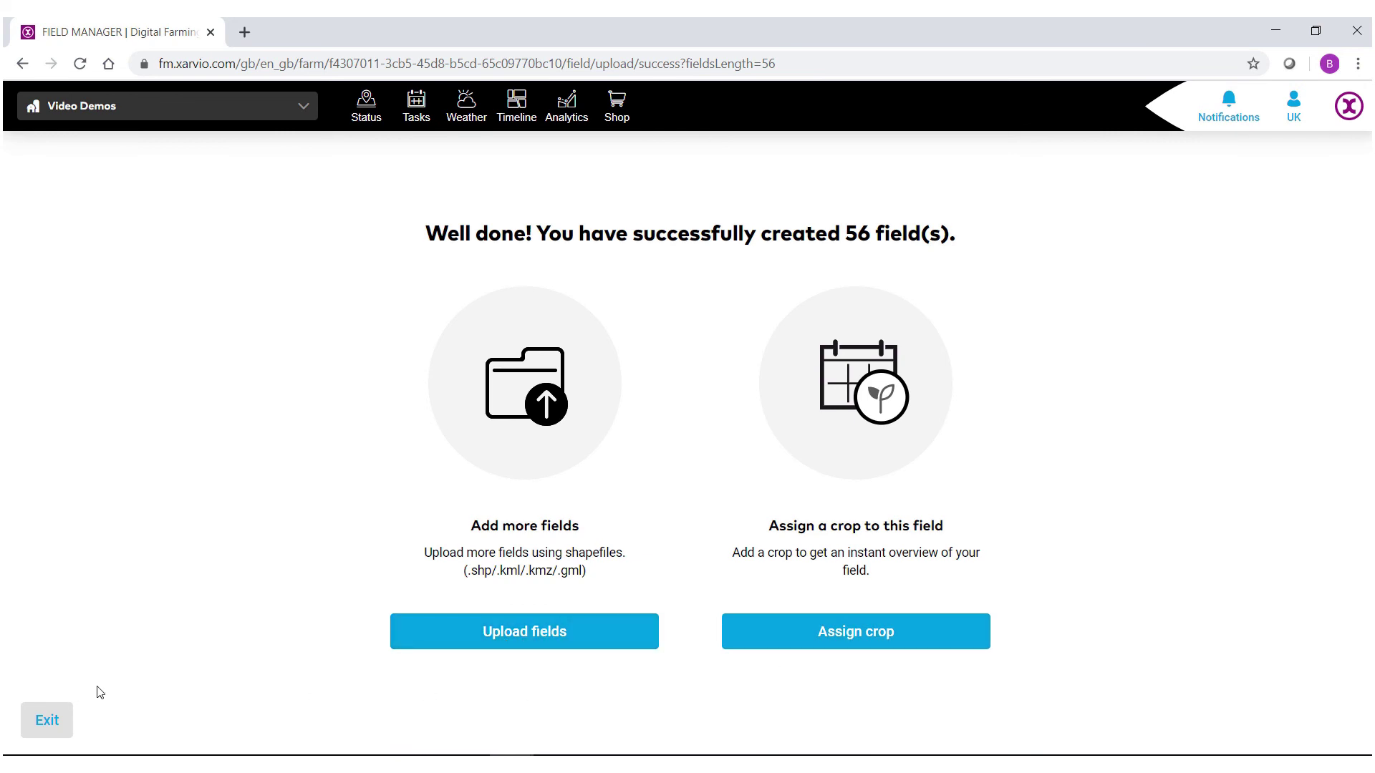
# Step: Exit to the Status map and scroll through the imported fields listed by crop name
pyautogui.click(58, 722)
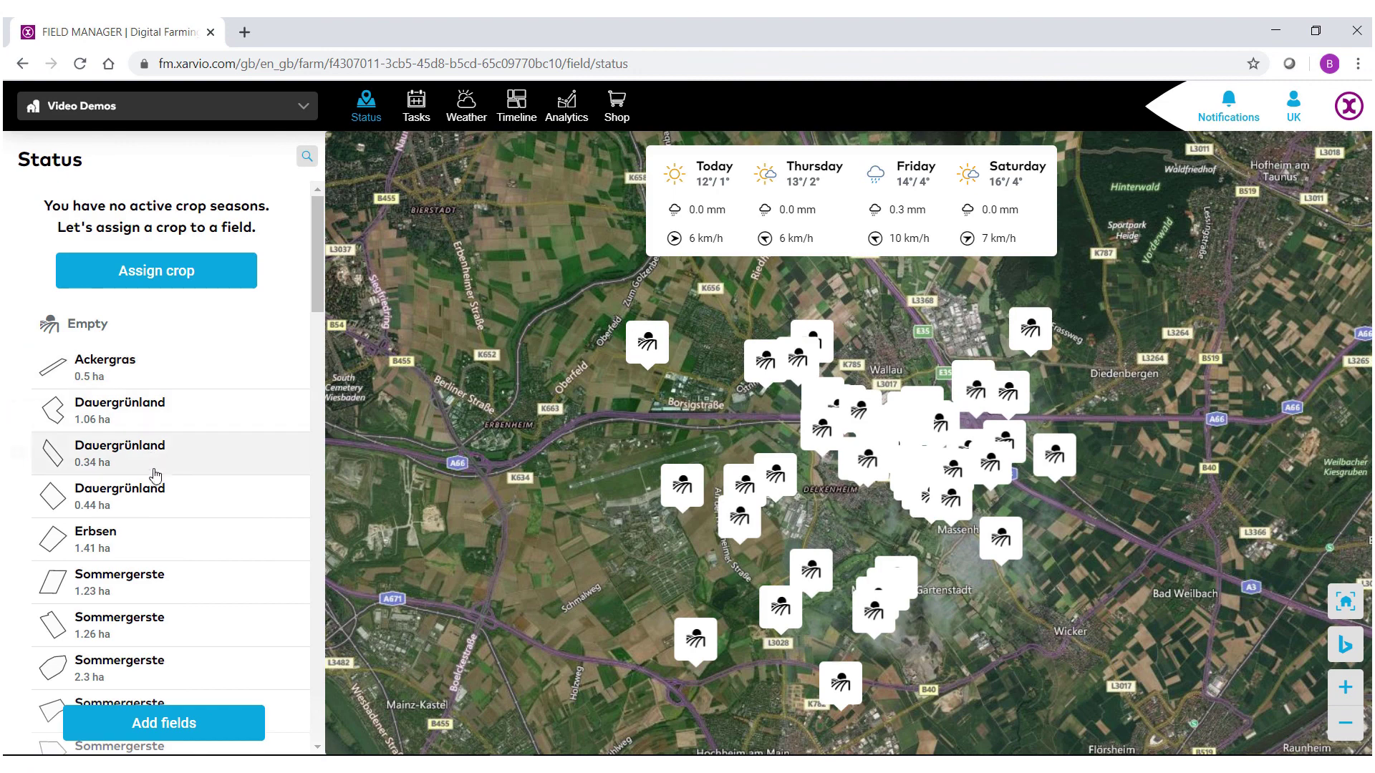
pyautogui.scroll(-3, 154, 555)
pyautogui.scroll(-5, 150, 560)
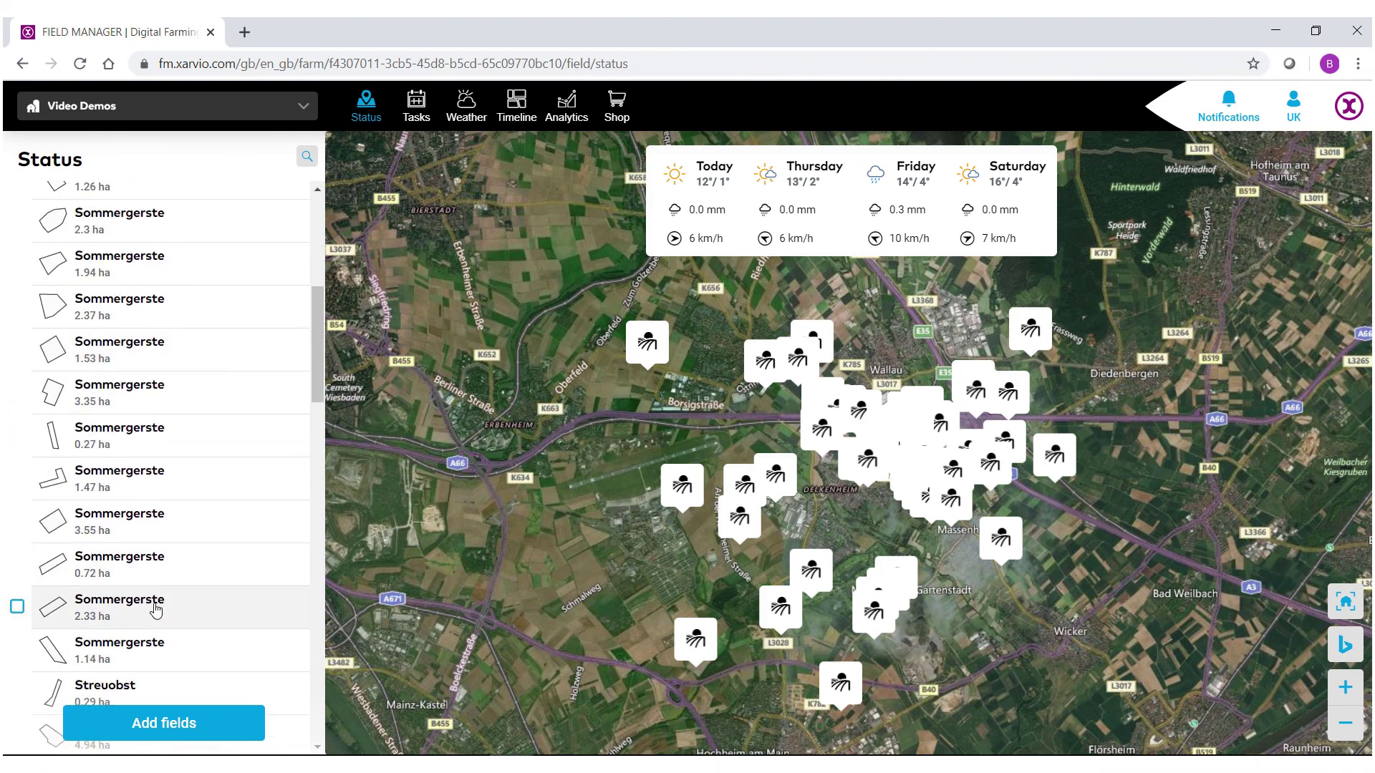